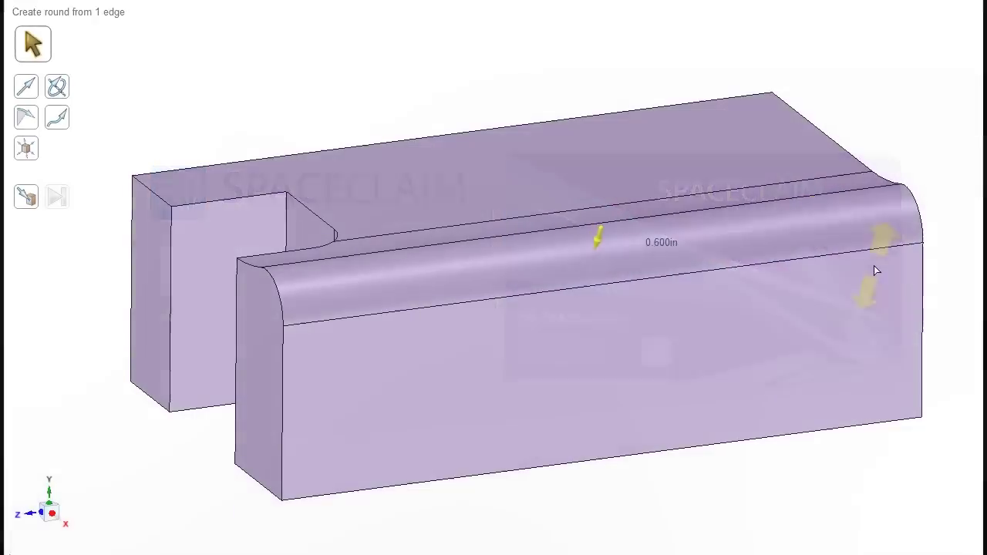
Convert the round along the block's long edge to a variable radius round and place a control point about 30% along it
click(878, 254)
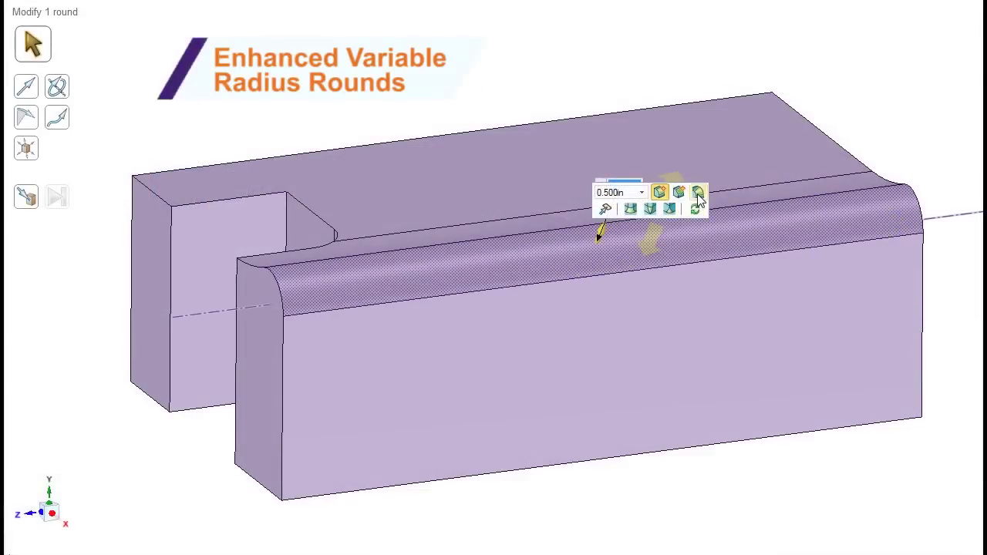
click(372, 276)
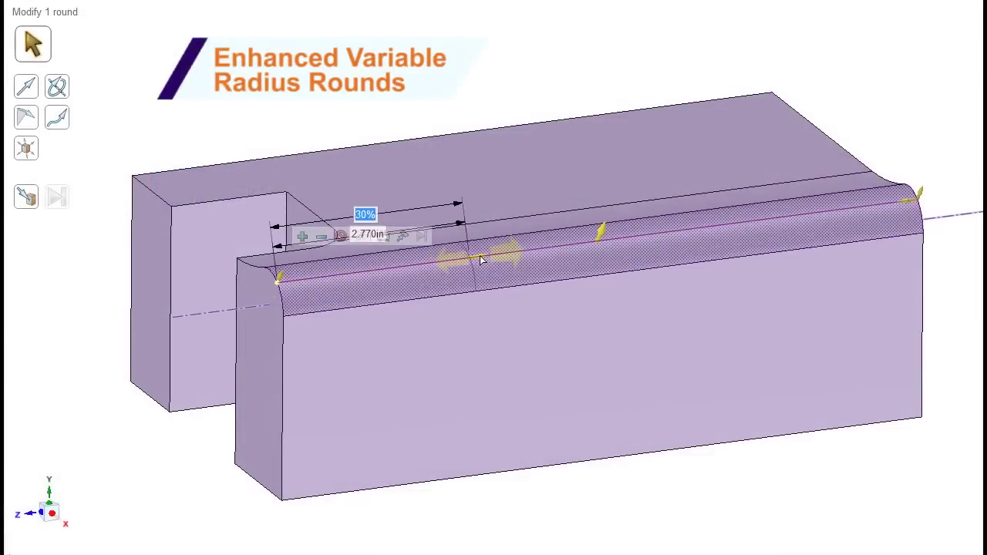
mouse_move(480, 260)
mouse_down()
mouse_move(463, 293)
mouse_move(470, 249)
mouse_up()
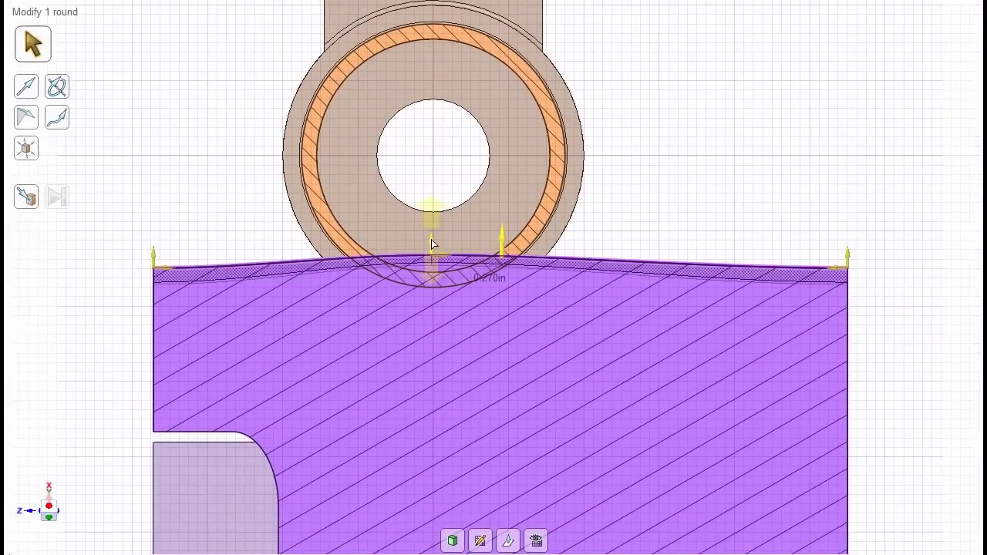
Adjust the variable round's radius at the control point beneath the circular part in section view, and return to 3D mode
drag(431, 241, 433, 317)
key(d)
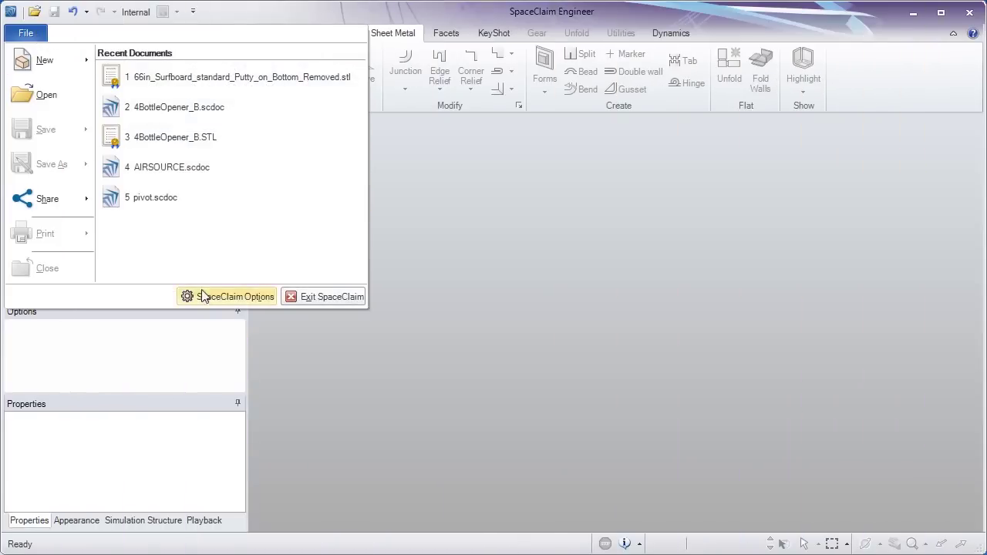
Add a custom shortcut in the SpaceClaim options that assigns Alt+M to the Missing Faces command
click(201, 296)
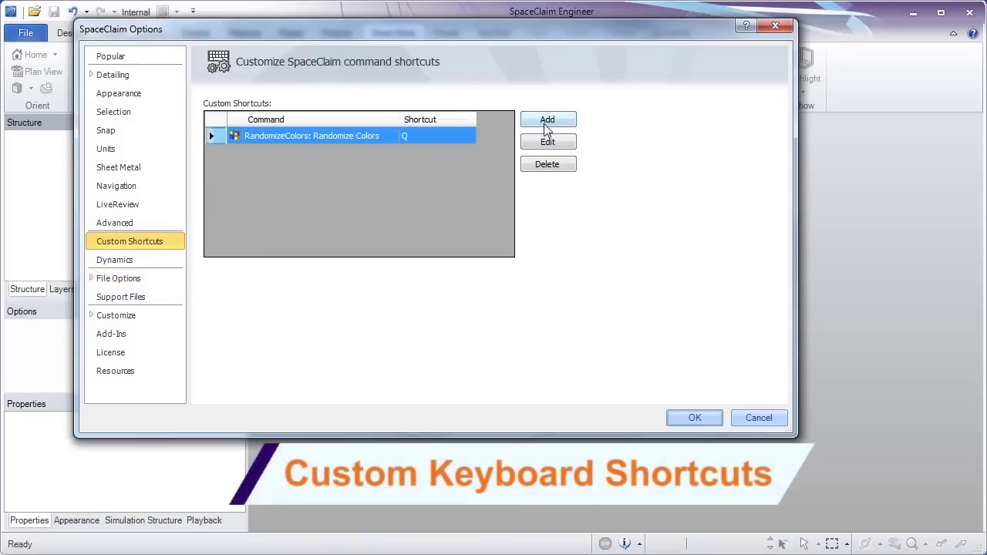
click(546, 124)
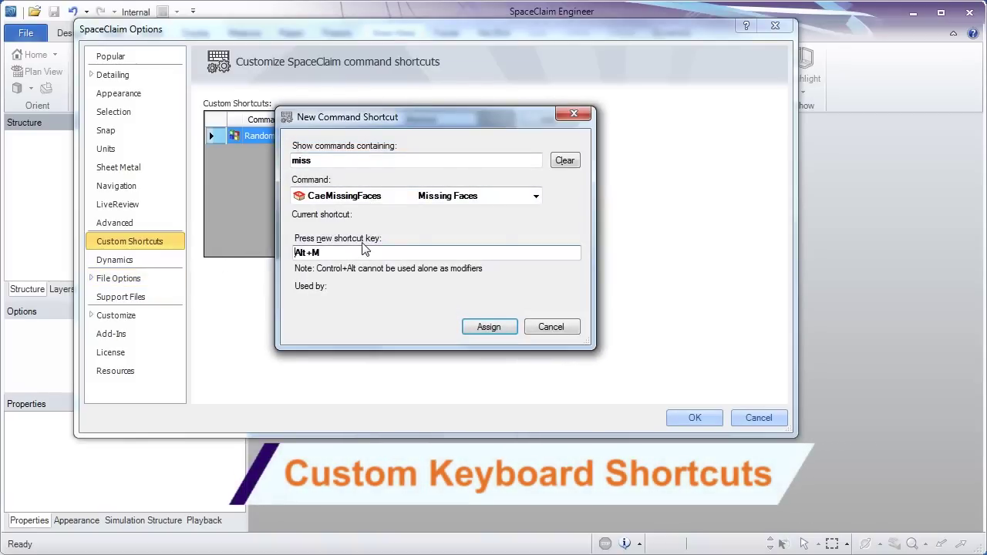
click(492, 329)
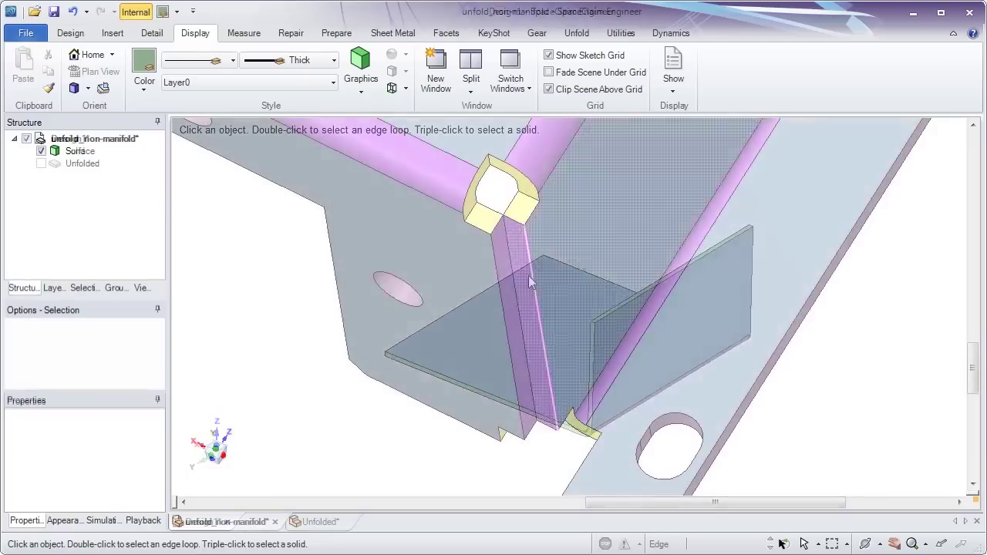
Change the vertical sheet metal corner to a partial overlap junction with 25% overlap and flip its overlap side
click(525, 266)
click(567, 215)
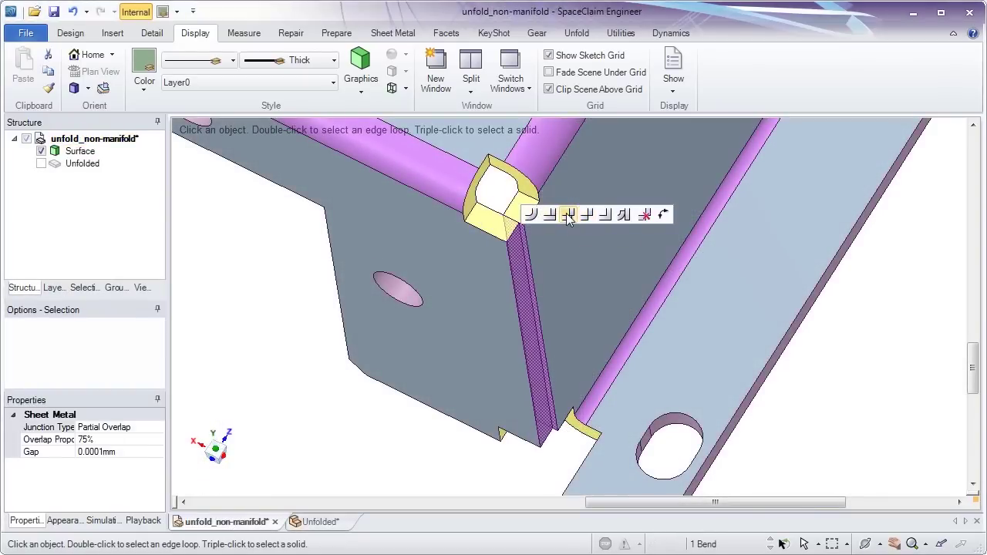
click(103, 440)
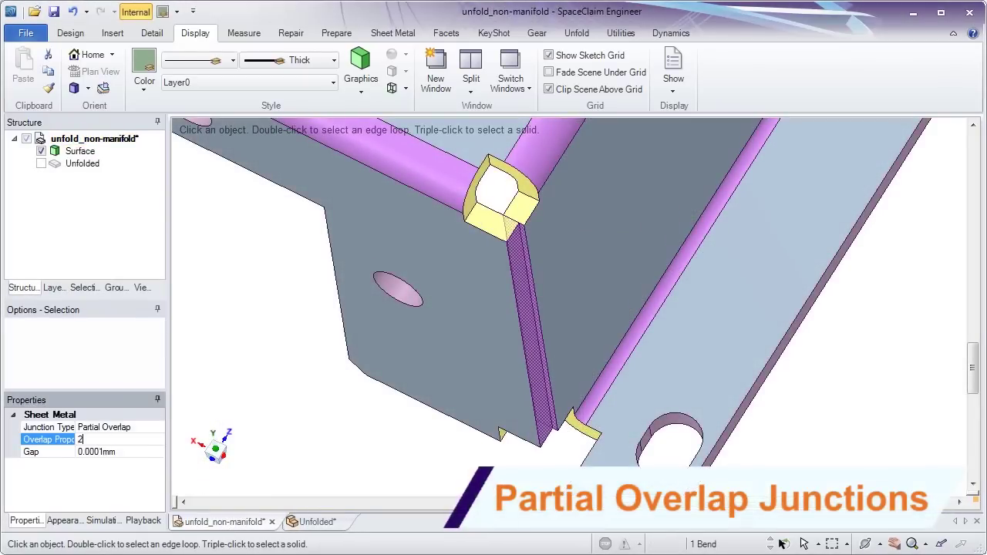
text(25)
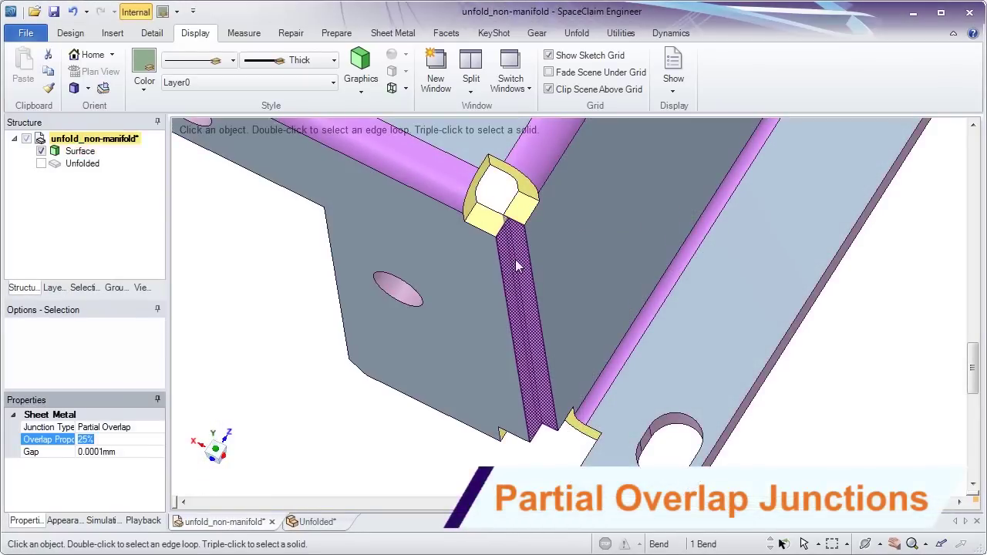
click(582, 243)
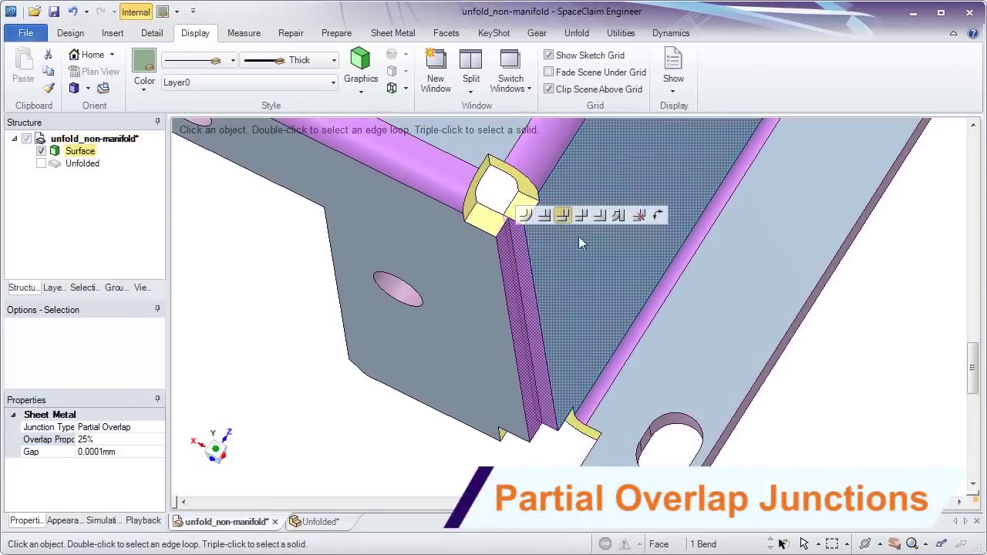
click(659, 217)
key(Escape)
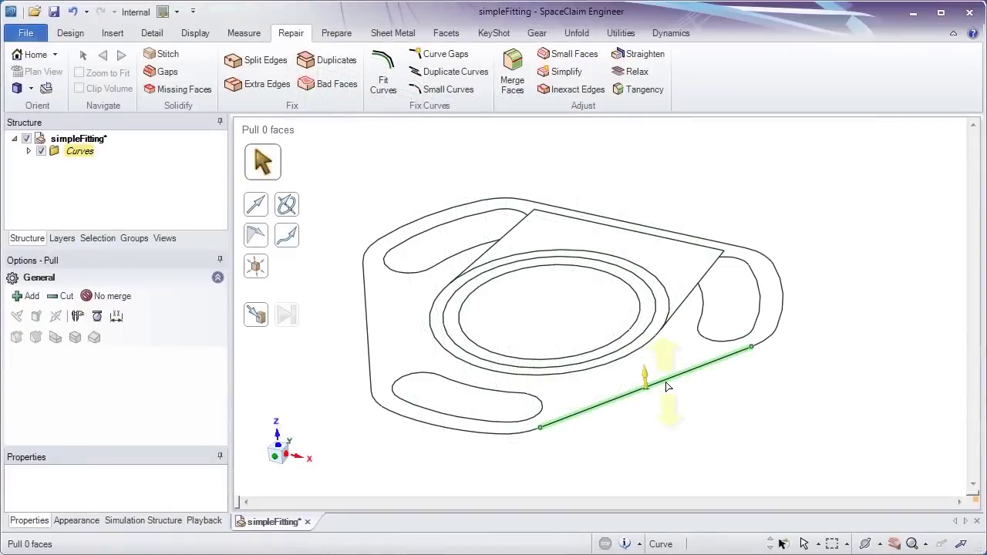
Select the outer profile loop of the fitting and fit its curves with lines and arcs using Fit Curves
double_click(668, 385)
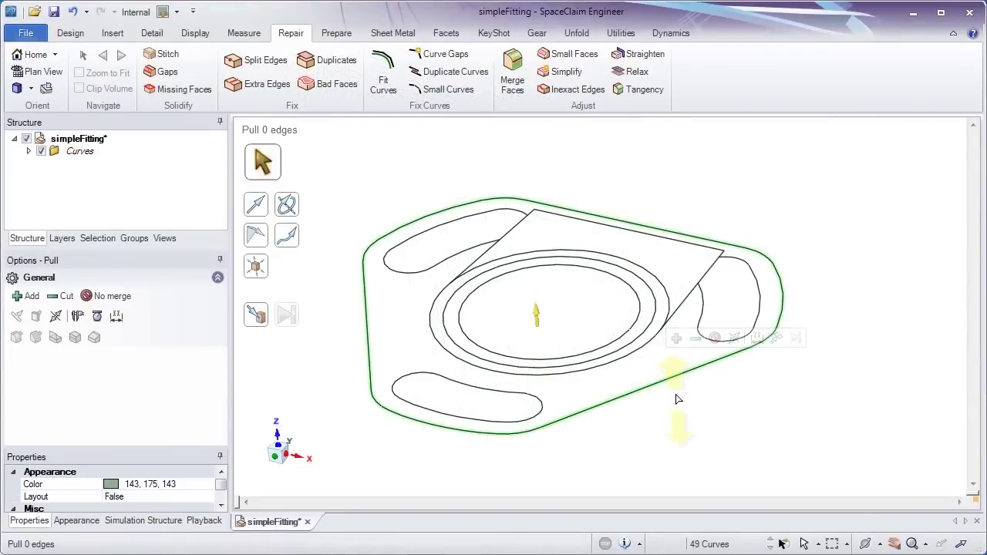
drag(677, 372, 525, 207)
key(Escape)
click(383, 80)
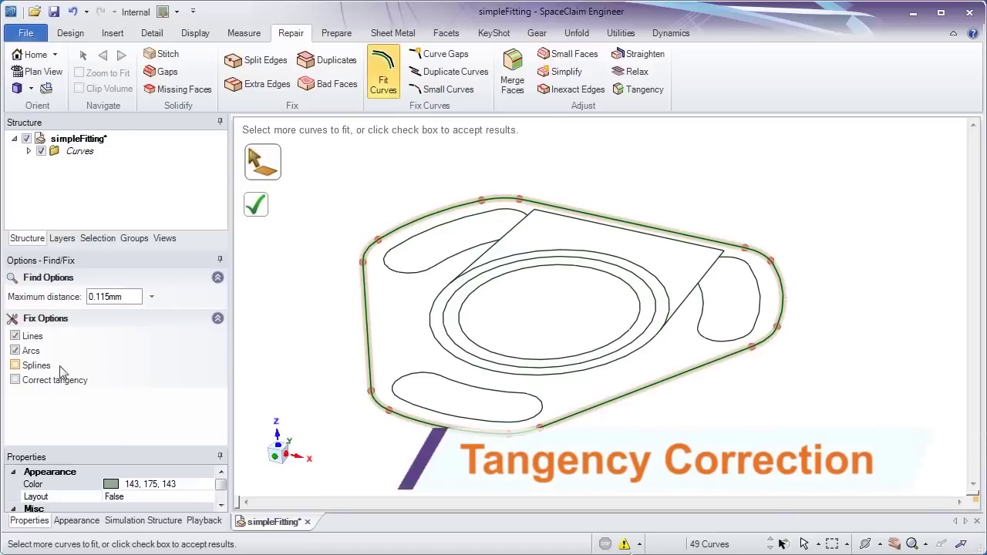
Pull the fitted outer profile loop upward to form the side walls of the fitting
key(p)
double_click(653, 409)
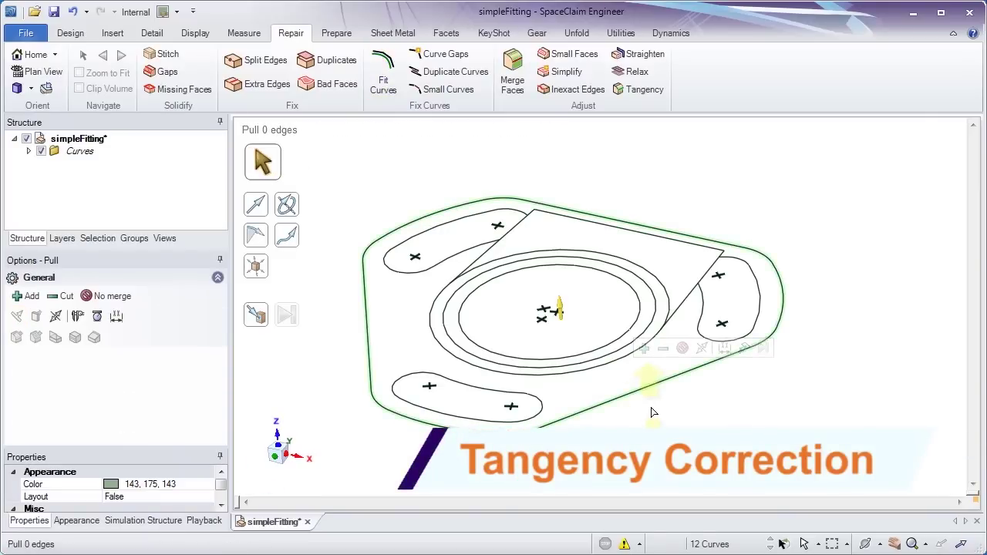
drag(653, 409, 653, 342)
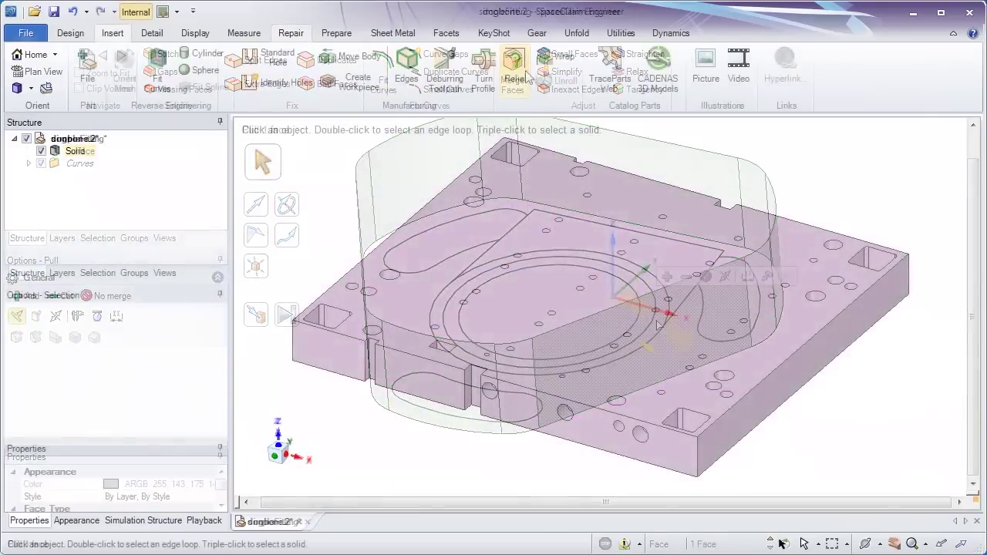
Cut corner reliefs in the plate's pockets and slots, including external corners, with 0.100 in cut radius and 0.005 in clearance
click(523, 71)
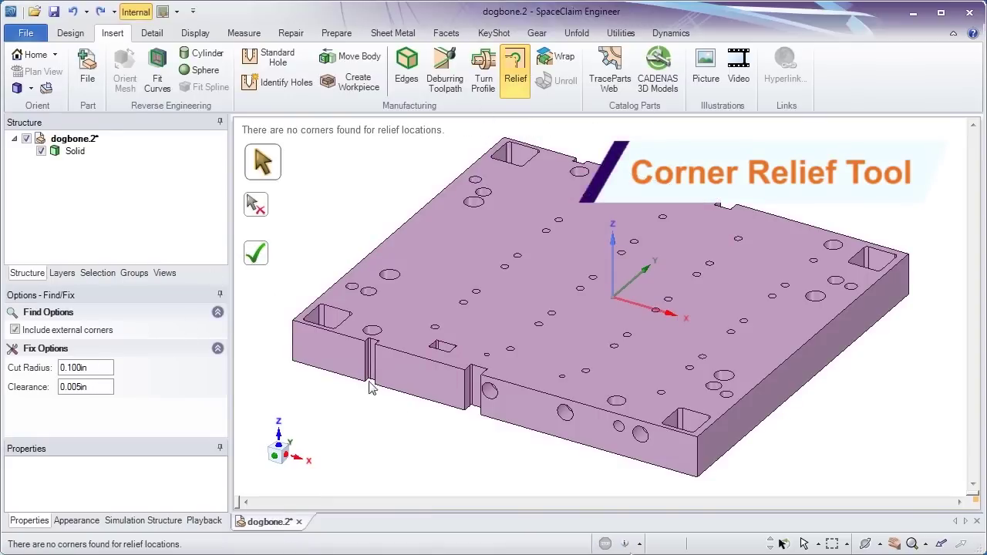
scroll(378, 355, up, 5)
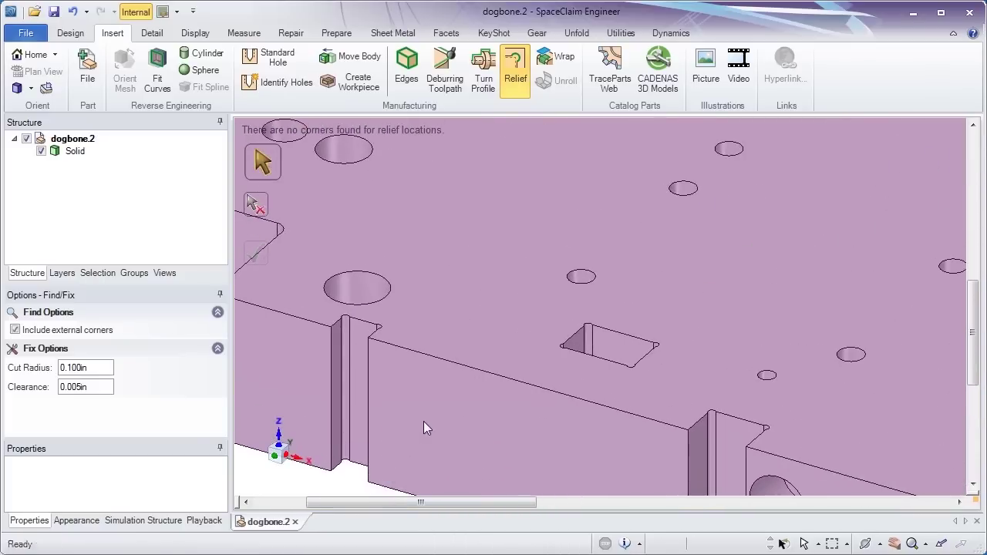
click(424, 421)
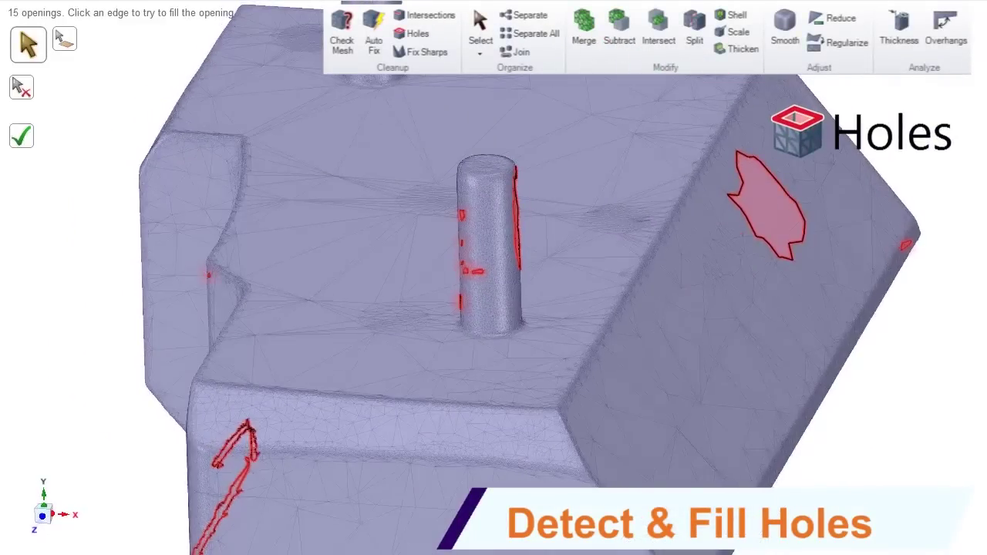
Fill the mesh opening along the side of the pin and the jagged opening on the large curved edge
scroll(527, 147, up, 5)
click(527, 147)
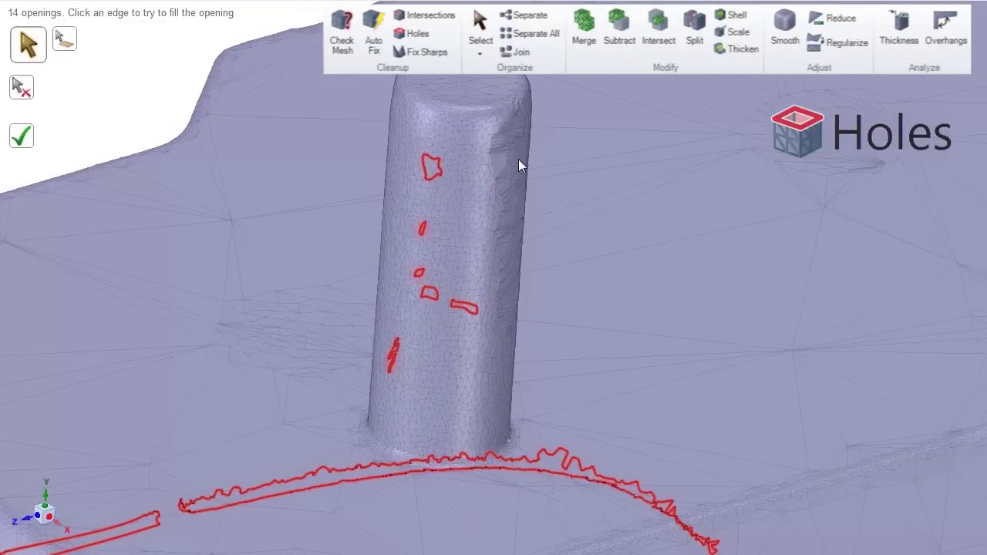
middle_drag(518, 159, 413, 259)
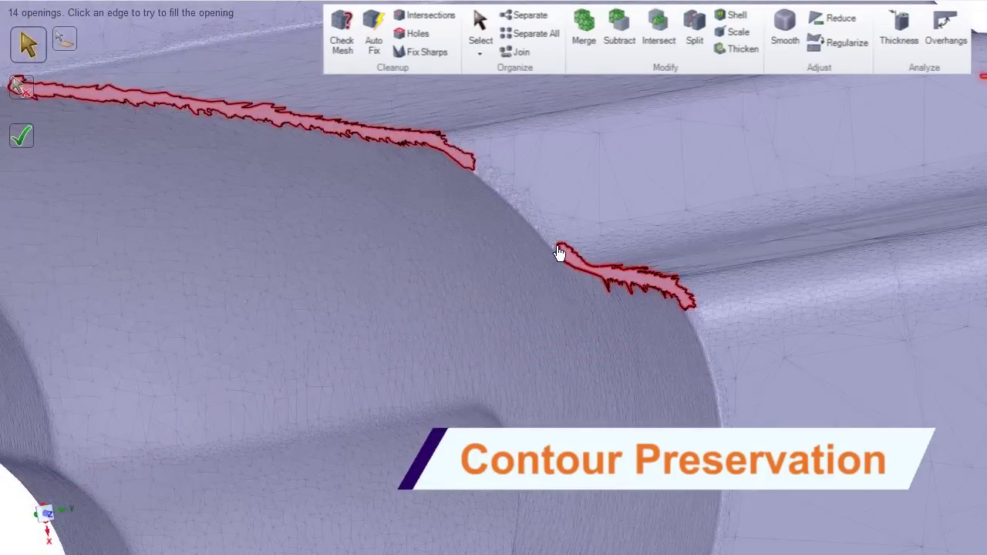
click(478, 168)
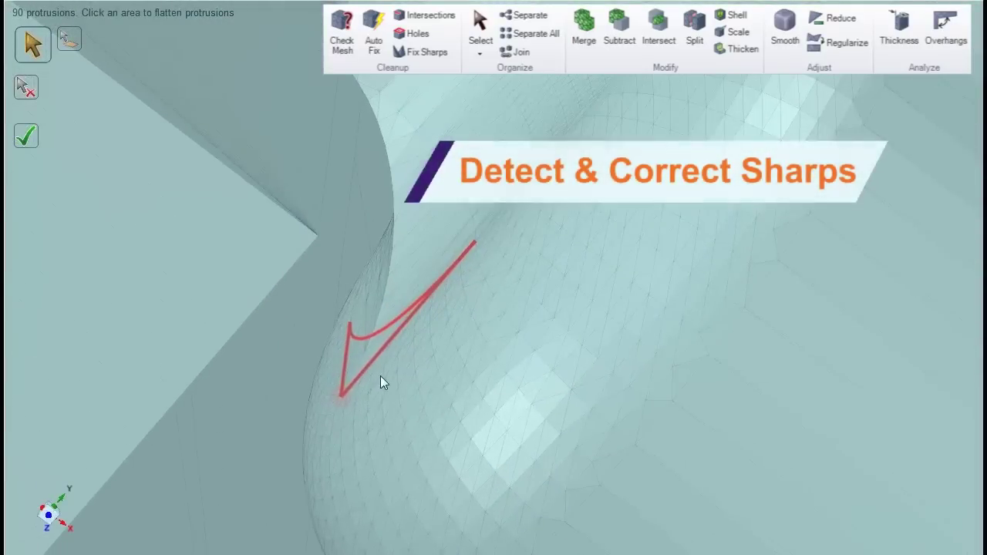
Flatten the detected sharp protrusions on the mesh with Fix Sharps
middle_drag(347, 327, 306, 335)
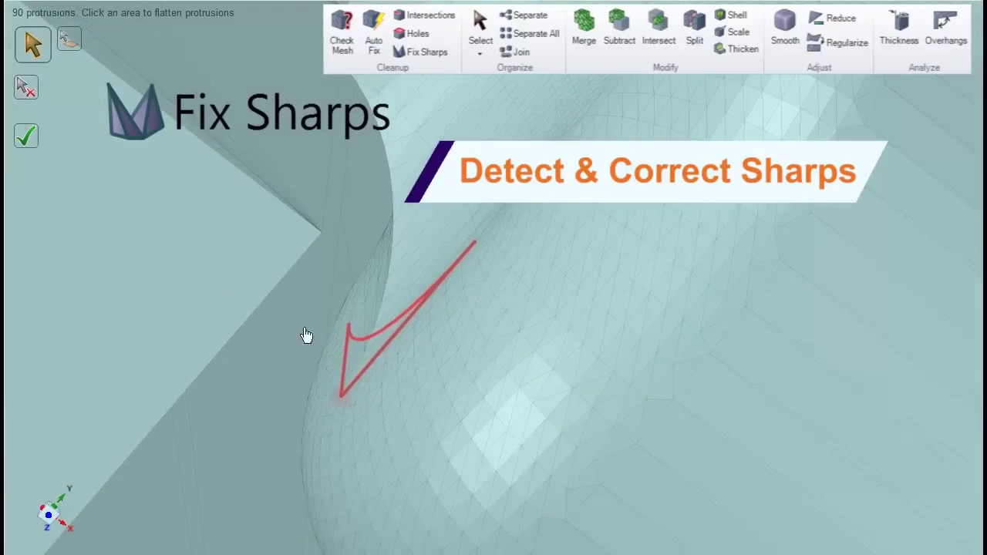
click(34, 145)
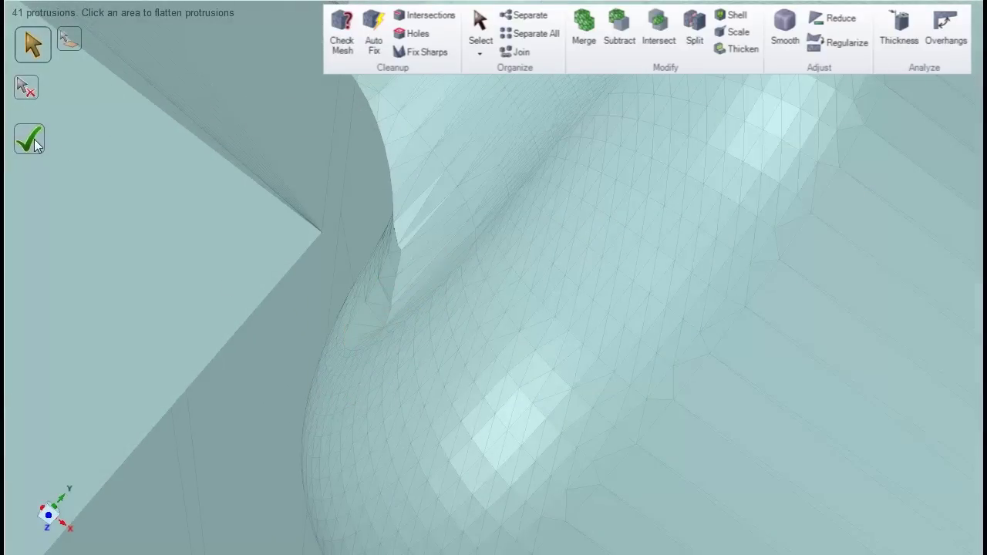
click(33, 145)
mouse_move(432, 309)
right_down()
mouse_move(456, 293)
mouse_move(467, 255)
mouse_move(420, 293)
right_up()
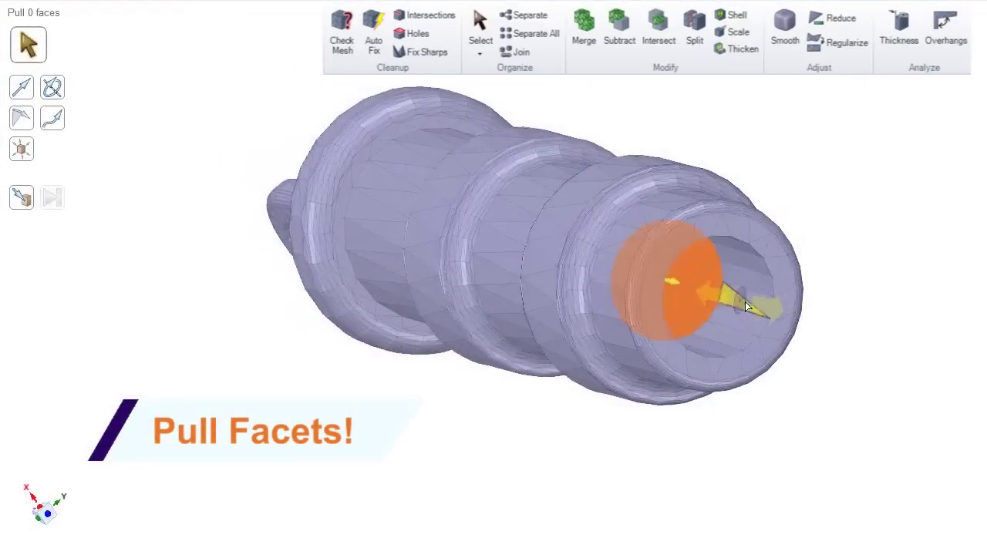
Pull the selected facets inside the bore at the end of the ribbed mesh body
click(749, 303)
drag(749, 303, 732, 290)
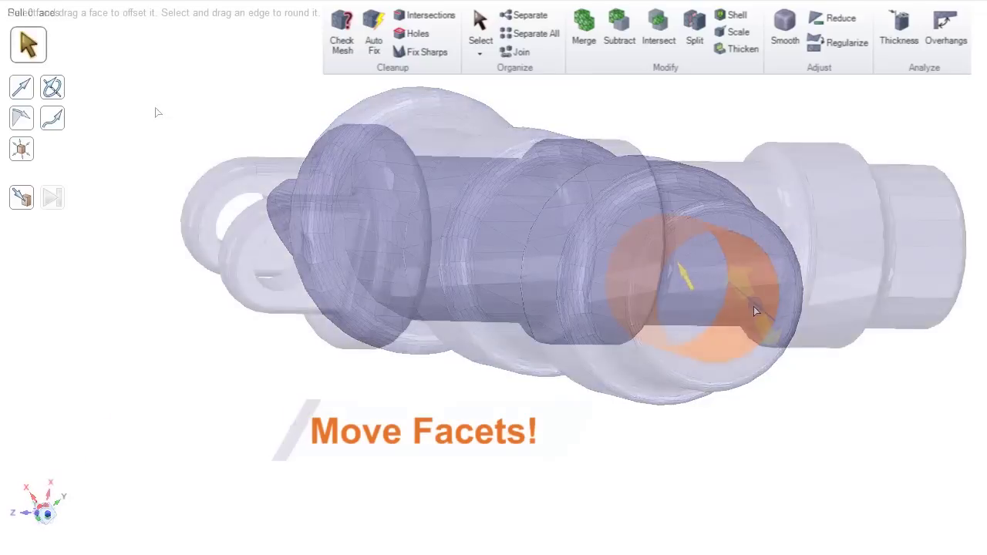
Select the facets at the looped end of the mesh body with a box and move them
drag(154, 106, 403, 337)
mouse_move(293, 220)
mouse_down()
mouse_move(274, 224)
mouse_move(363, 224)
mouse_move(258, 225)
mouse_move(278, 225)
mouse_up()
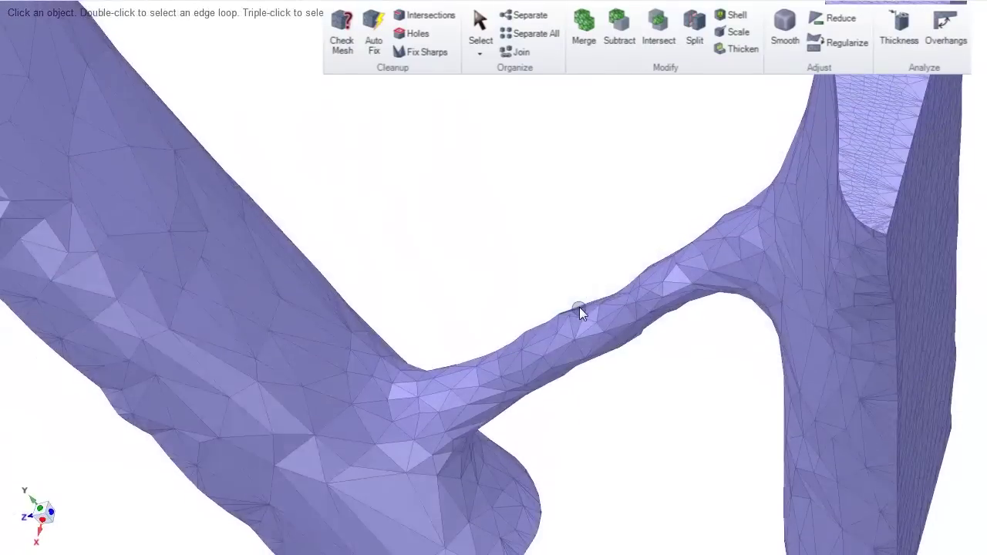
Smooth the selected facets of the thin connecting strut and the mesh arms around it
middle_drag(580, 307, 579, 307)
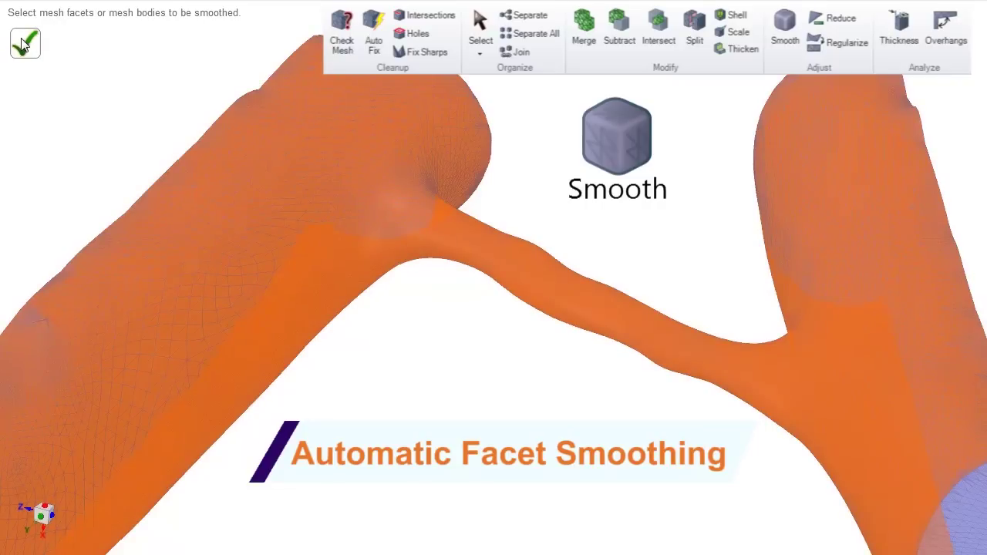
click(24, 44)
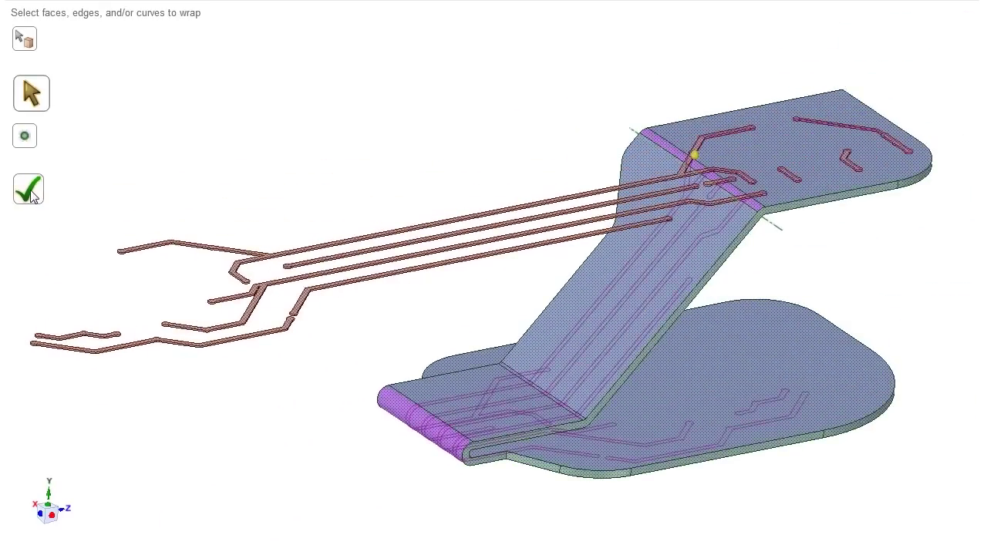
Wrap the flat circuit traces onto the faces of the folded sheet part
click(29, 190)
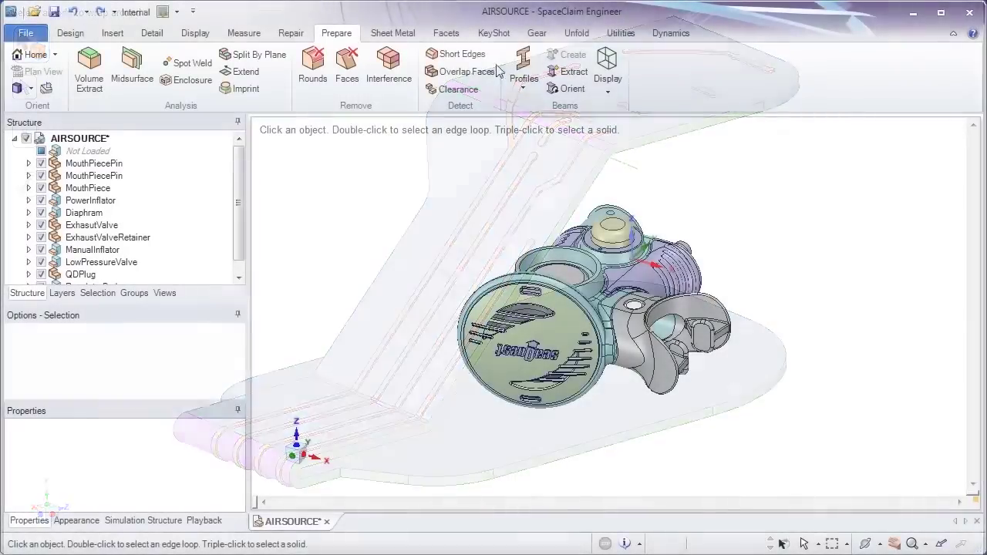
Detect short edges up to 0.004 in on the AIRSOURCE assembly and remove the two at the ends of the narrow sliver face
click(463, 53)
scroll(783, 266, up, 5)
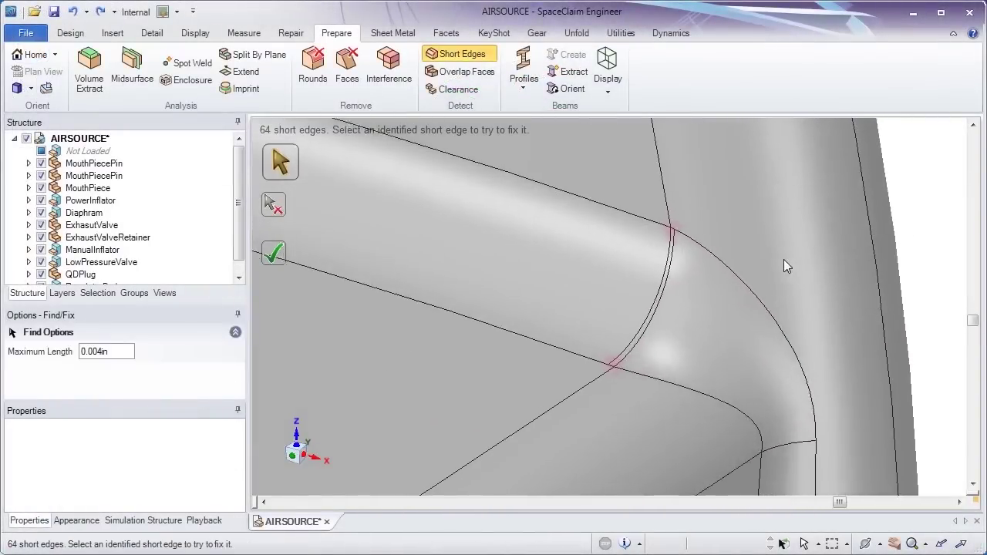
drag(536, 411, 740, 169)
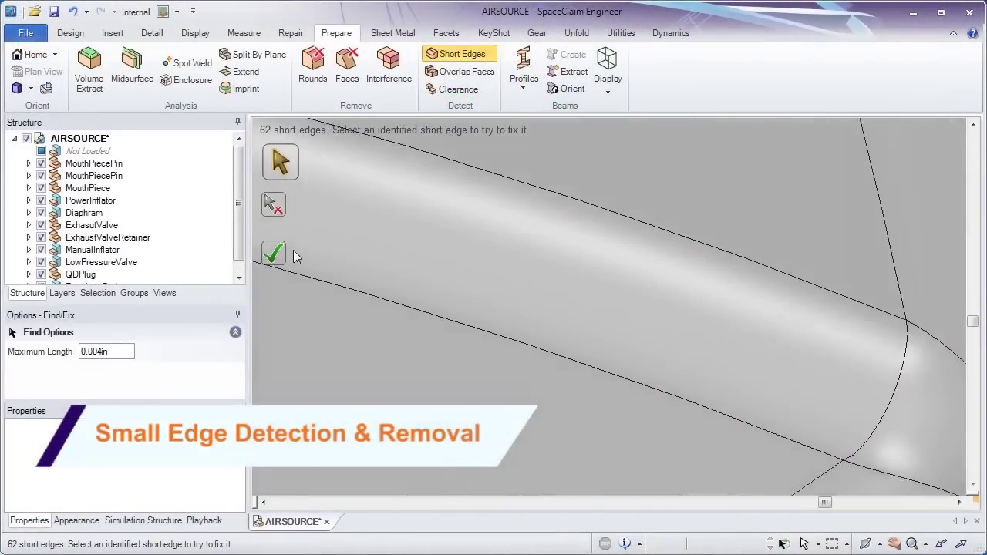
drag(593, 378, 620, 379)
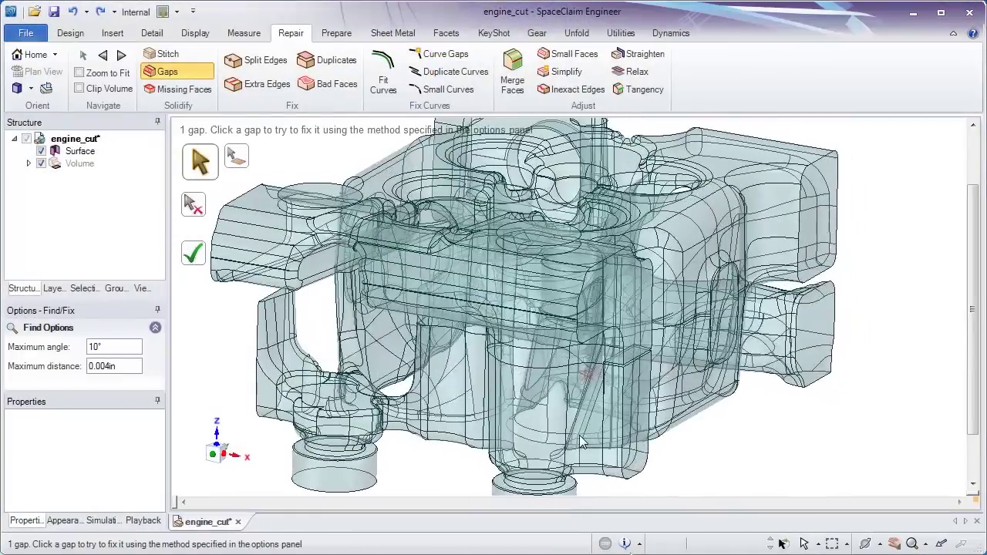
Enable Zoom to Fit and Clip Volume to isolate the gap in the engine surface, and fix that gap
click(120, 75)
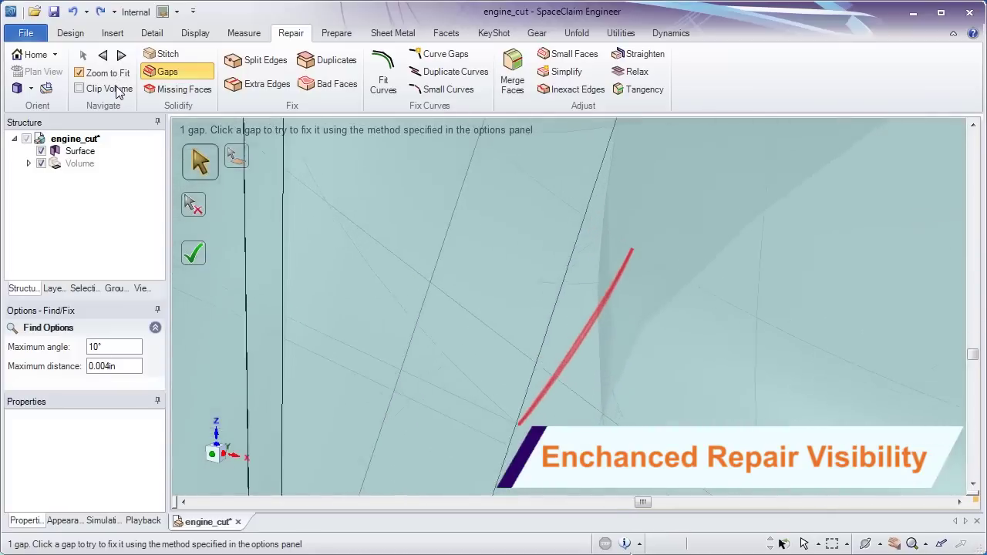
click(116, 90)
mouse_move(623, 320)
middle_down()
mouse_move(578, 319)
mouse_move(540, 283)
mouse_move(617, 256)
middle_up()
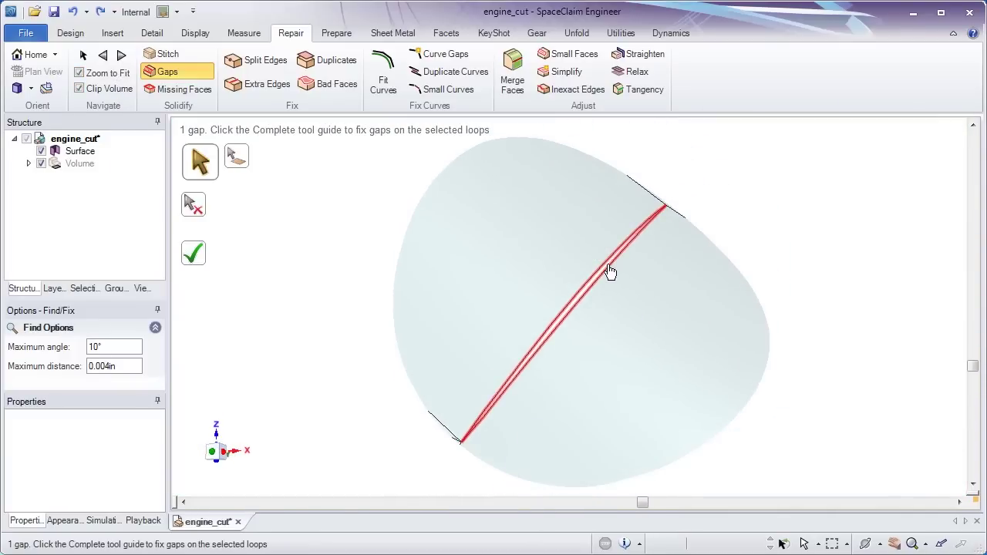
click(610, 271)
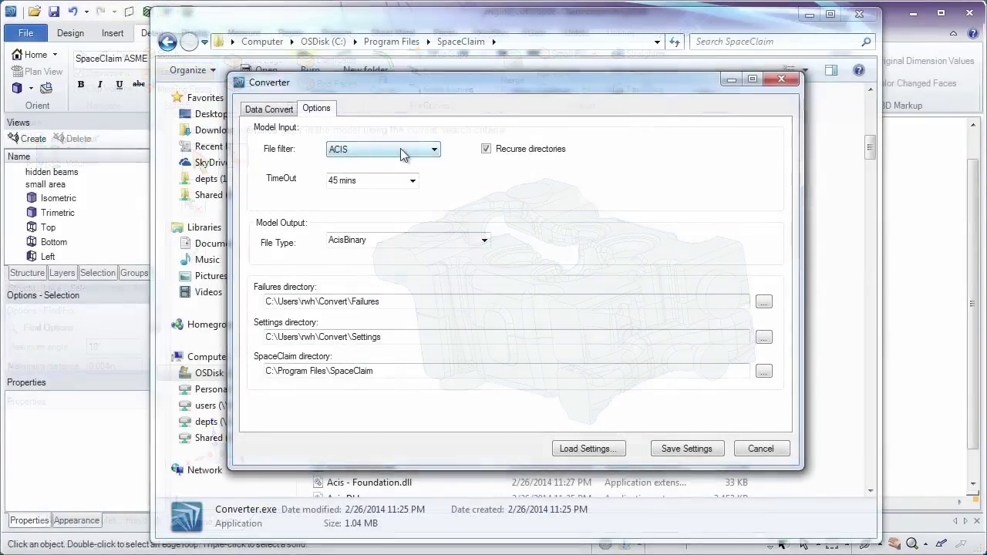
Set the model input file filter in the Converter options to ProE
click(400, 148)
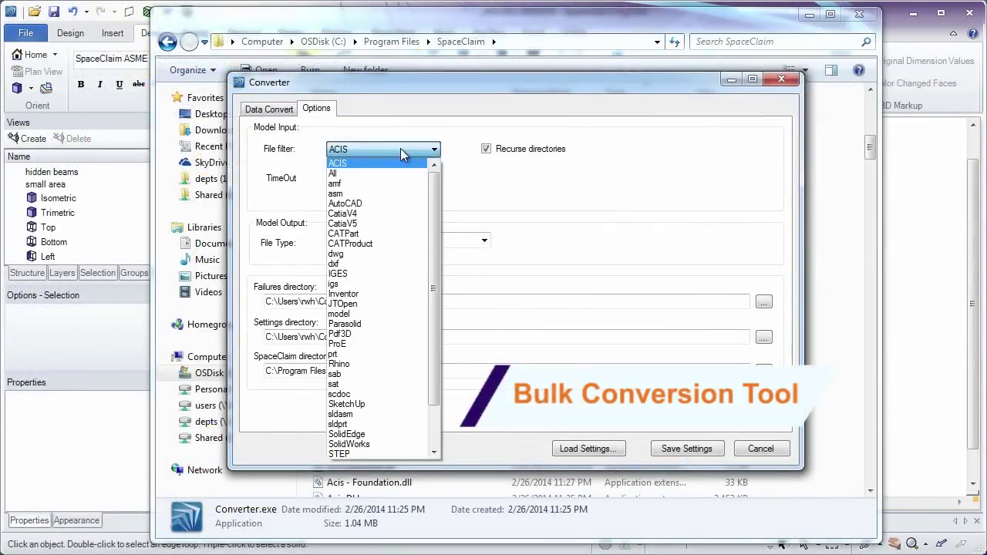
click(369, 344)
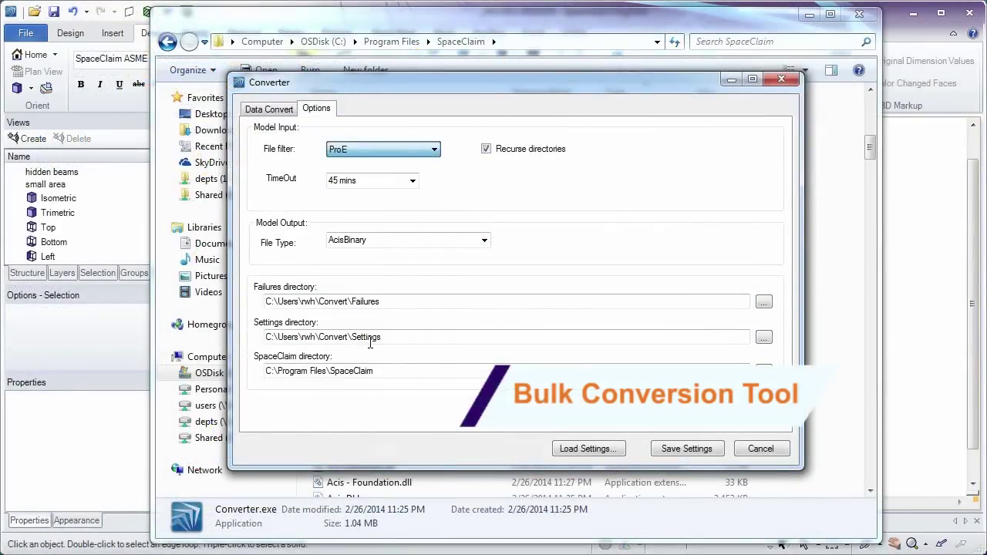